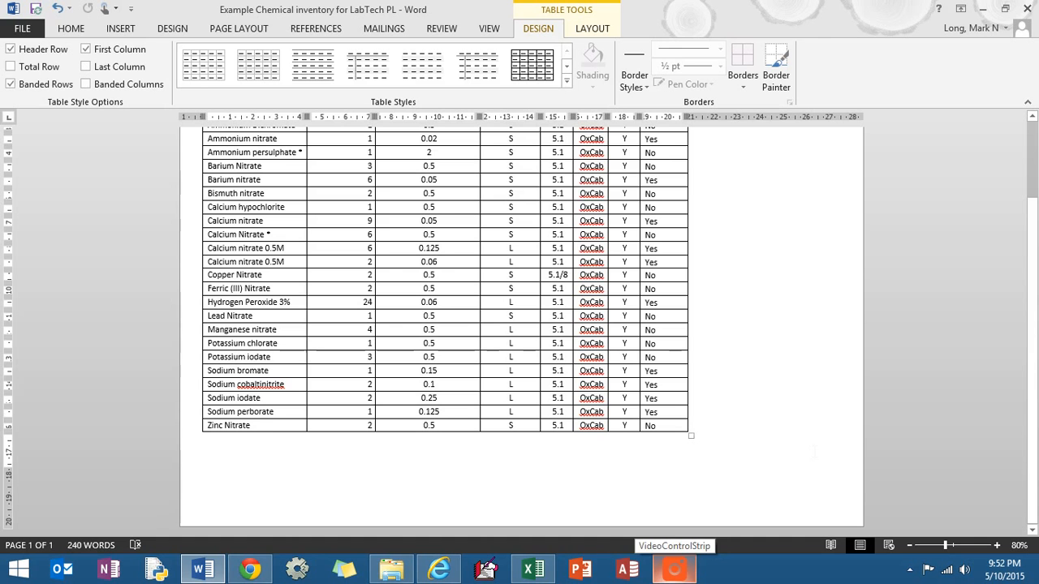
- Insert a page break below the chemical inventory table to start a blank second page
key(Tab)
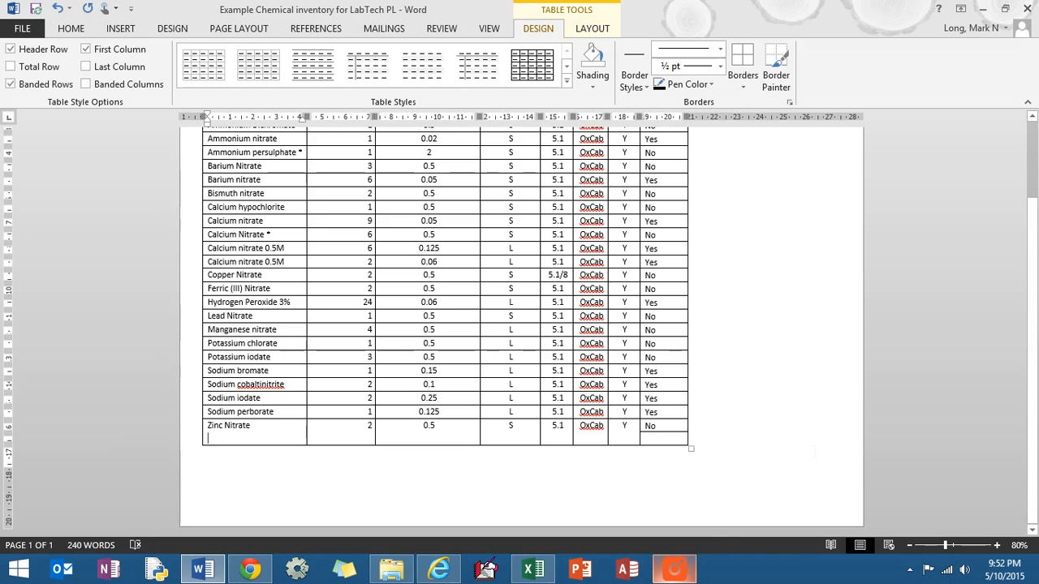
key(ctrl+z)
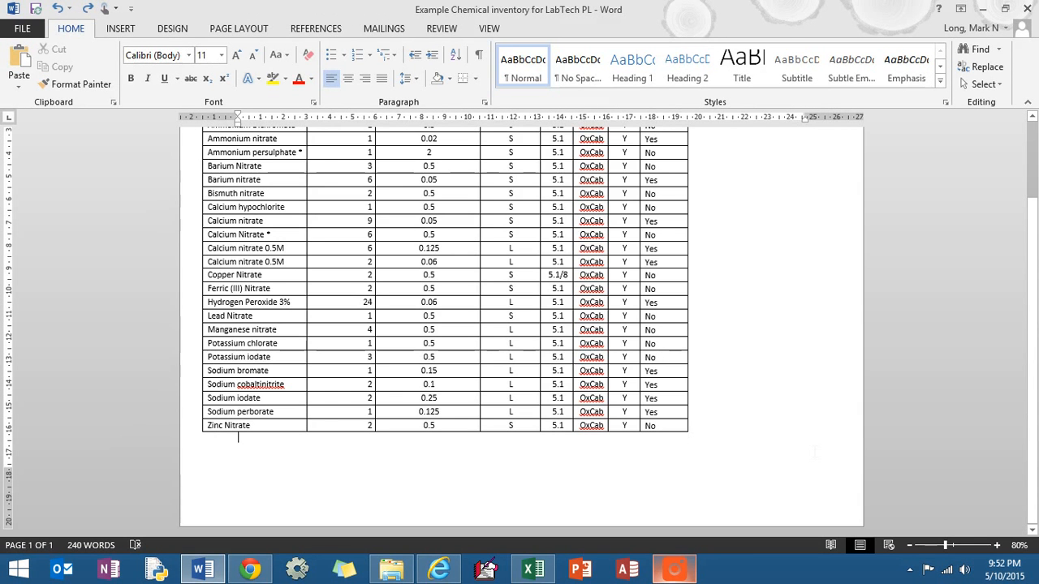
key(Return)
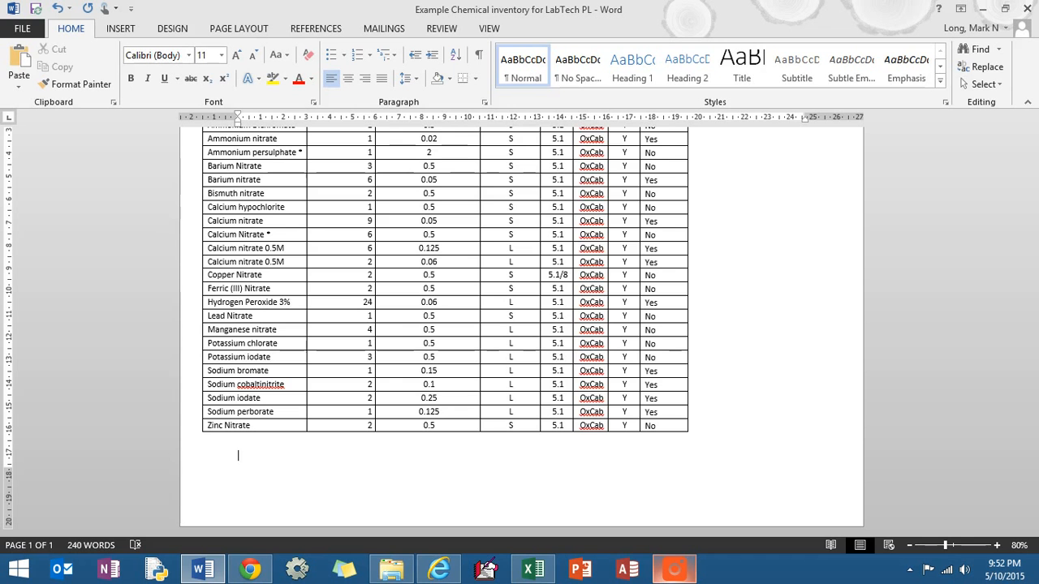
key(ctrl+Return)
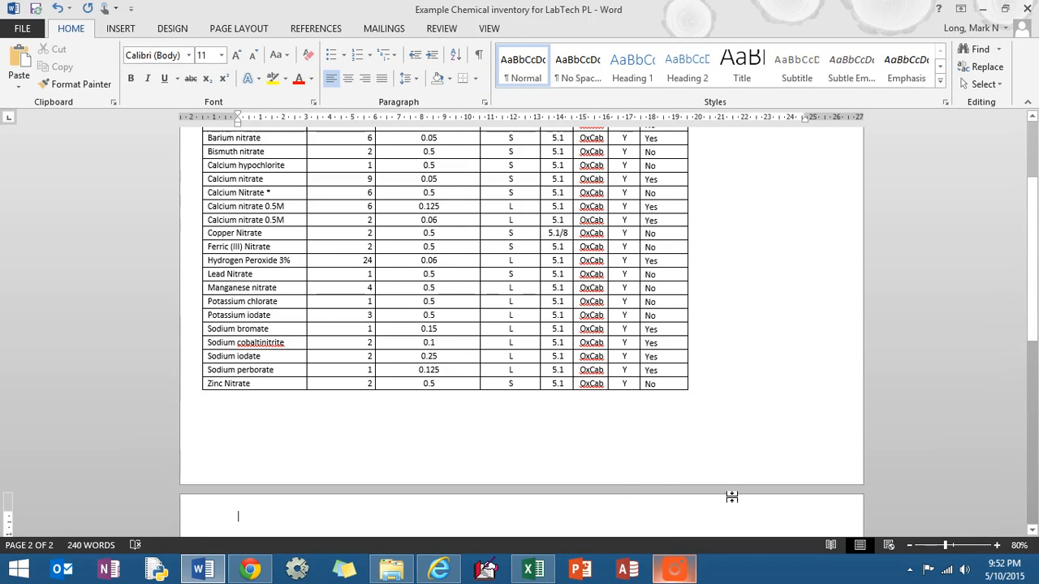
scroll(662, 490, down, 3)
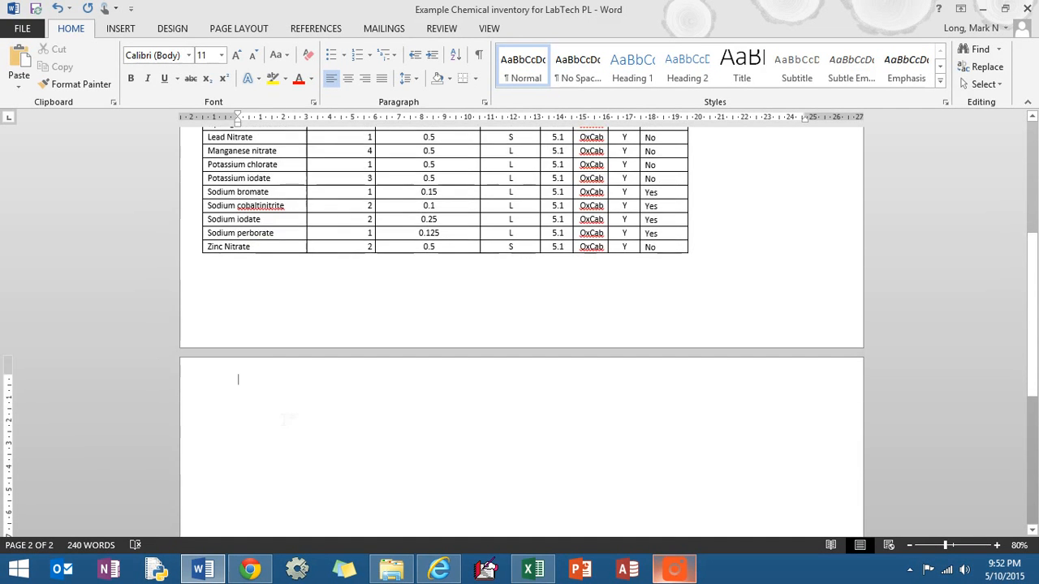
scroll(355, 365, down, 4)
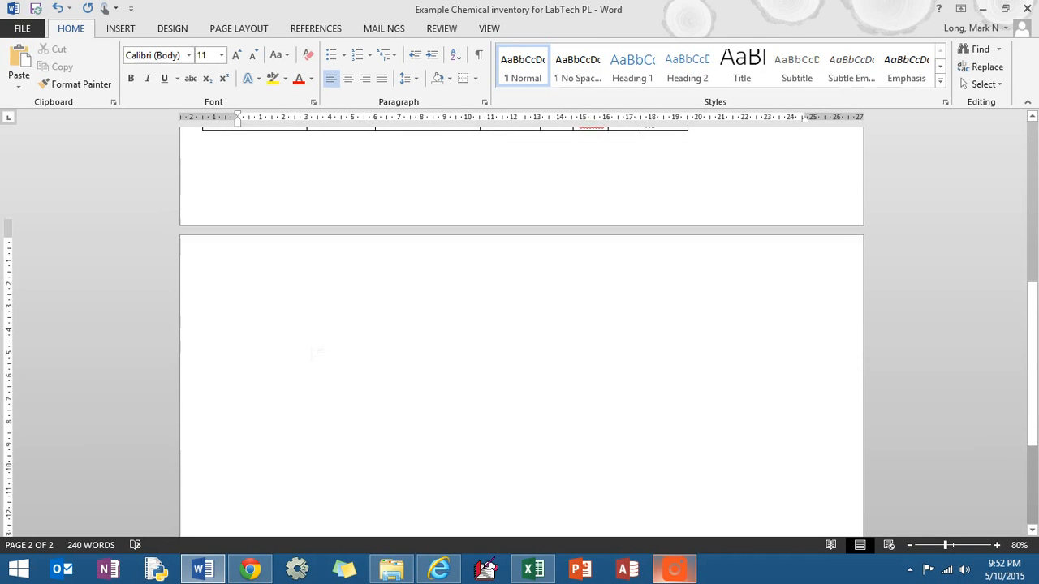
scroll(355, 365, down, 1)
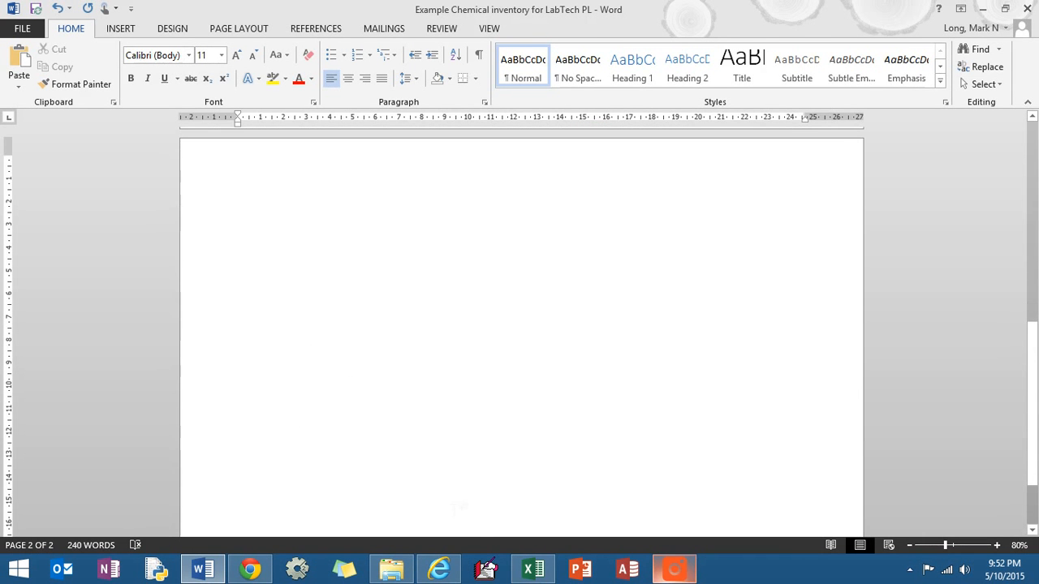
- Switch to Excel, cancel the pending copy on the Raw Data sheet, and show the Pivot Table sheet with cell A2 selected
click(532, 570)
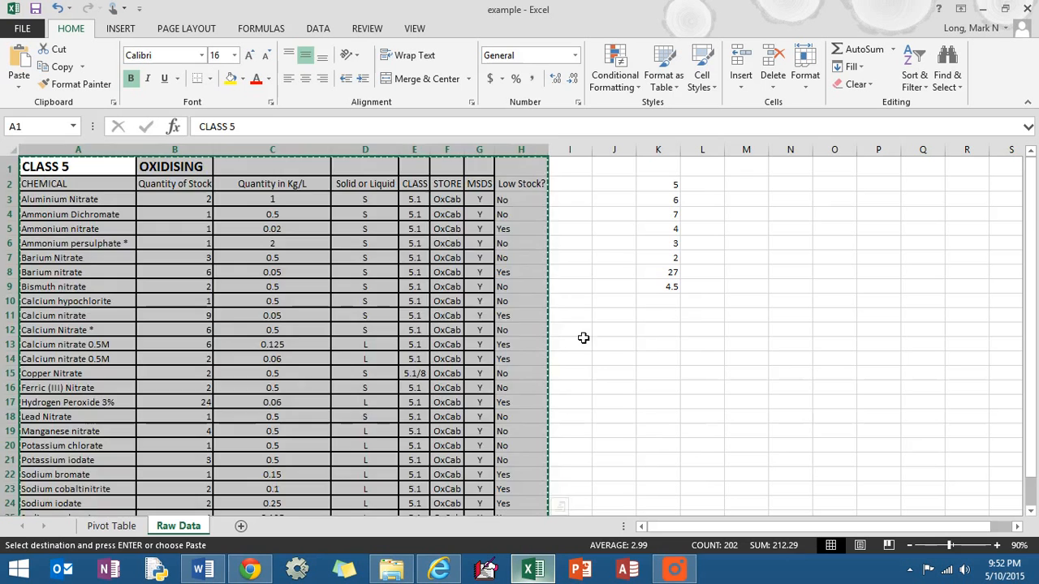
click(658, 360)
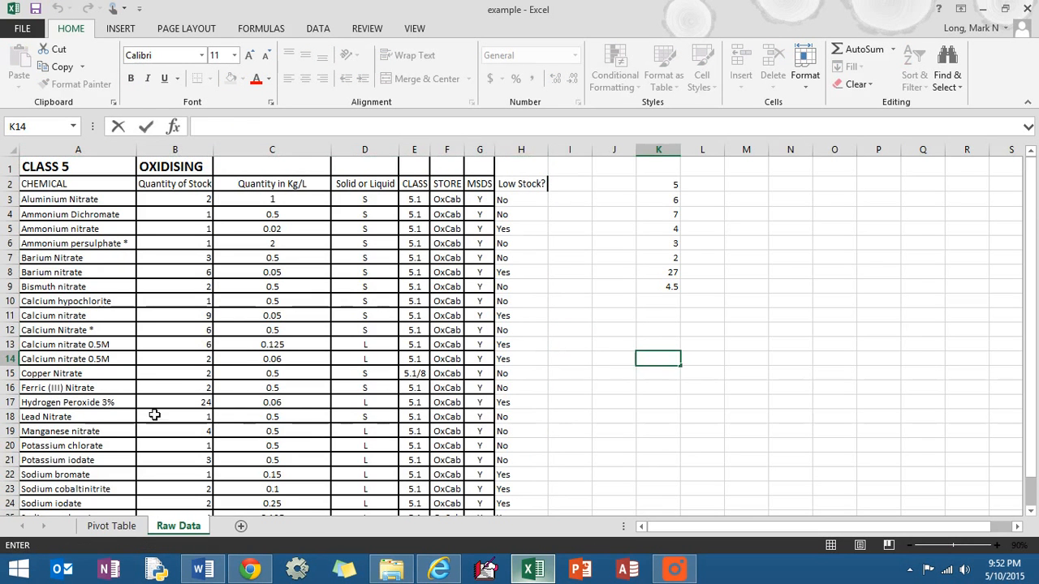
click(100, 526)
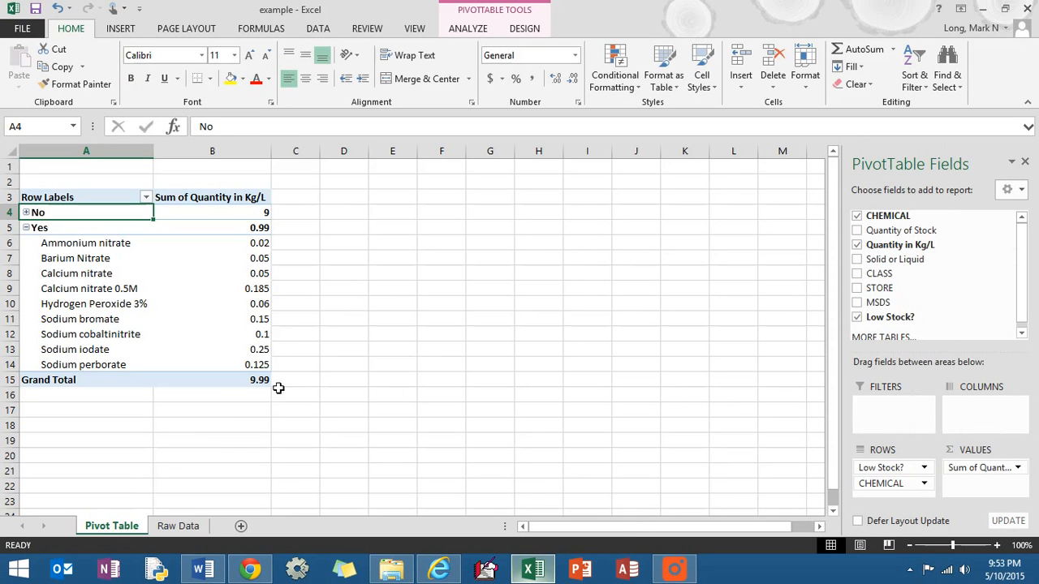
click(114, 183)
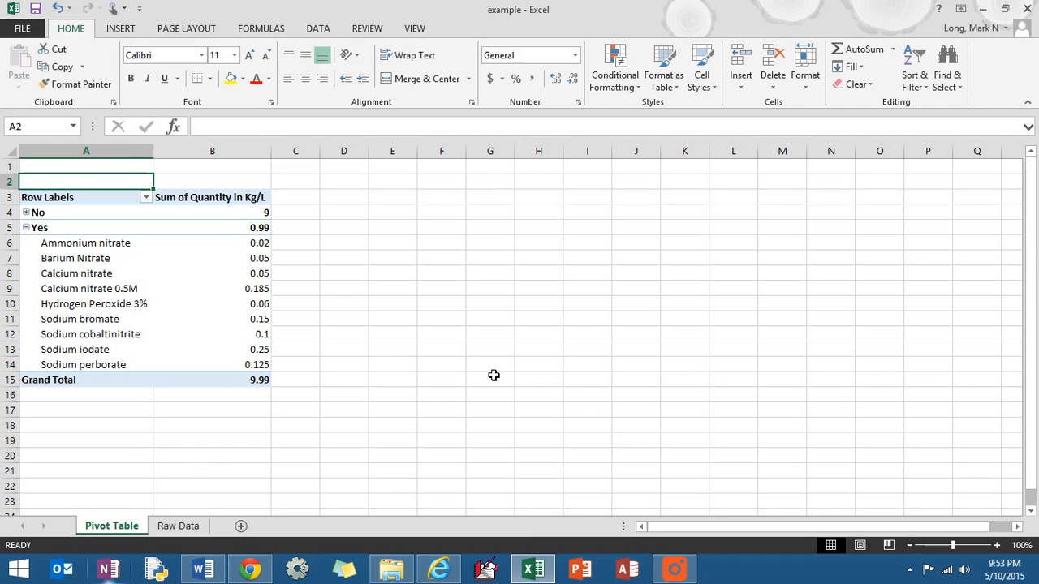
- Take a OneNote screen clipping of the pivot table down to the Sodium perborate row and paste it onto page 2 in Word
key(super+n)
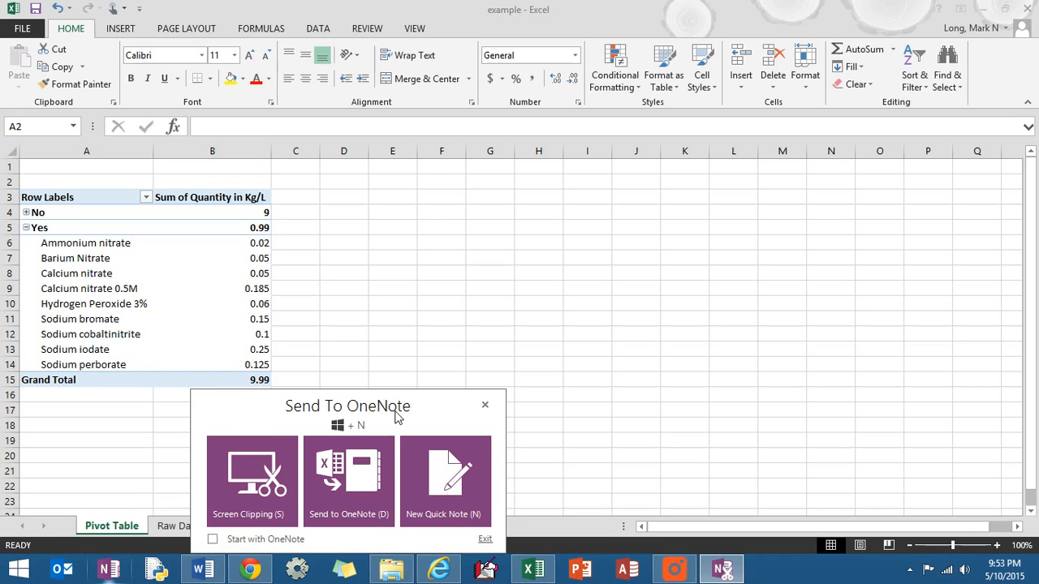
click(283, 491)
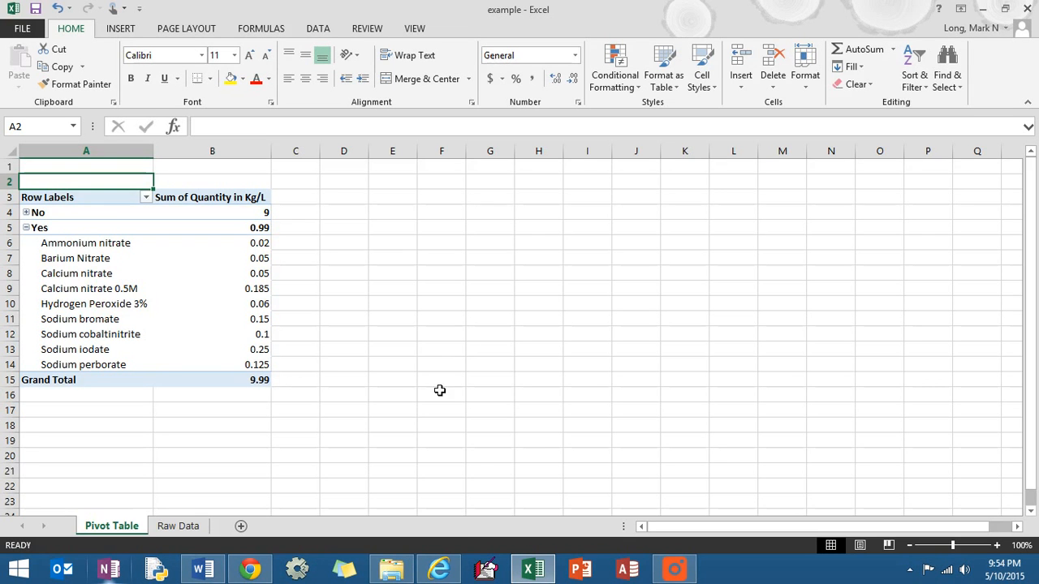
click(203, 571)
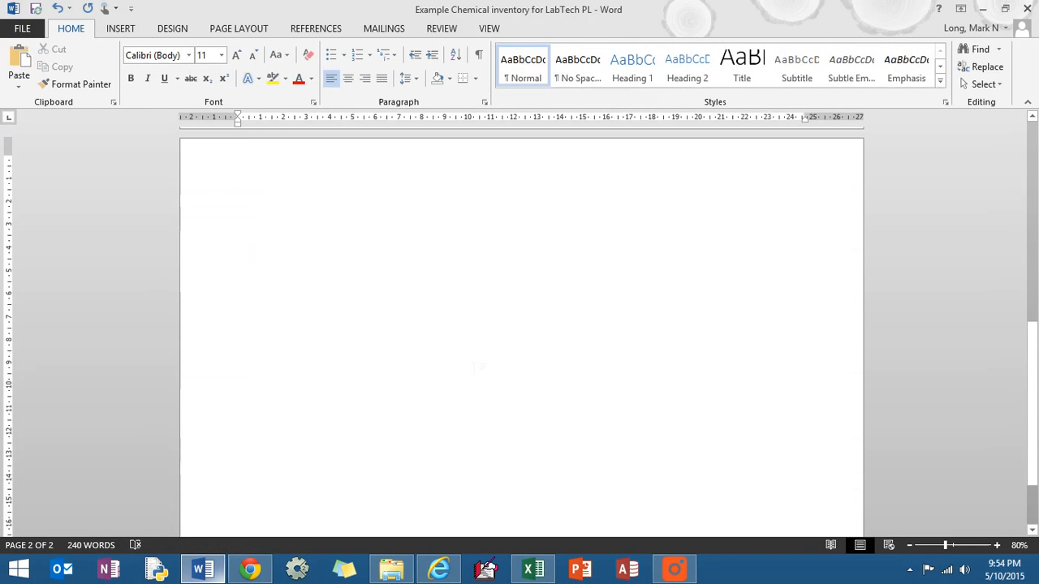
key(ctrl+v)
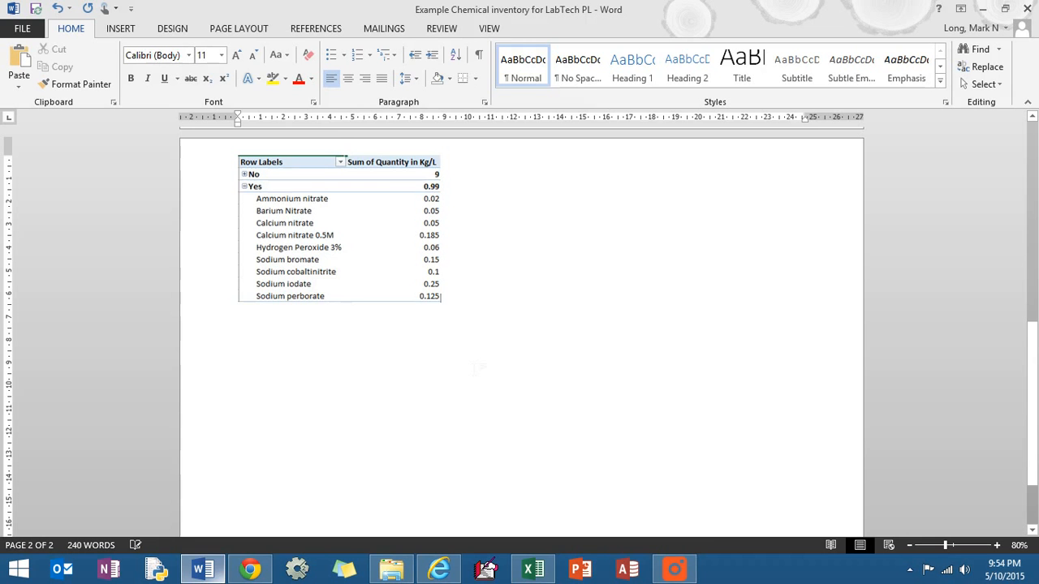
click(352, 227)
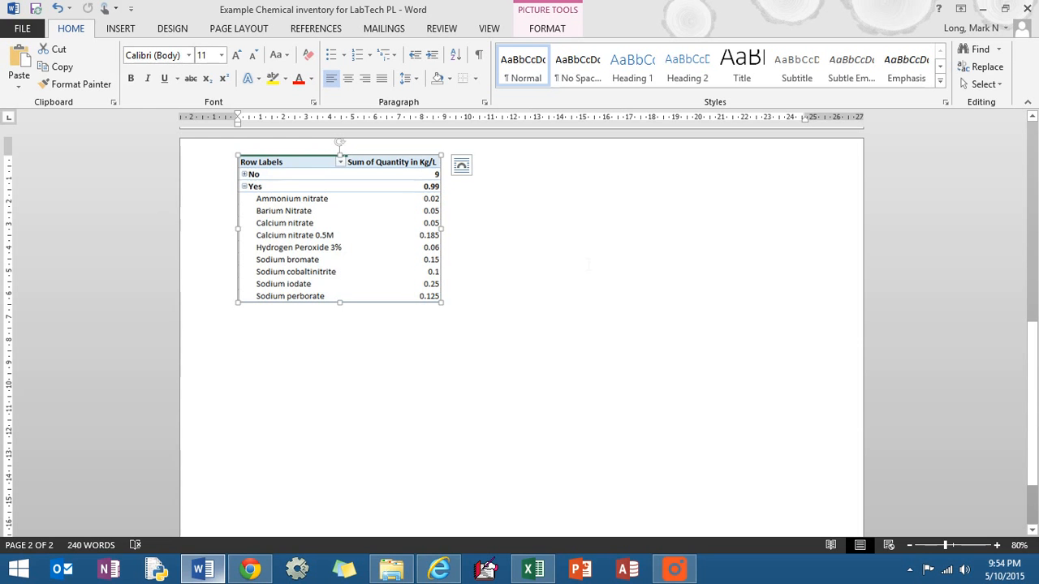
scroll(522, 324, up, 2)
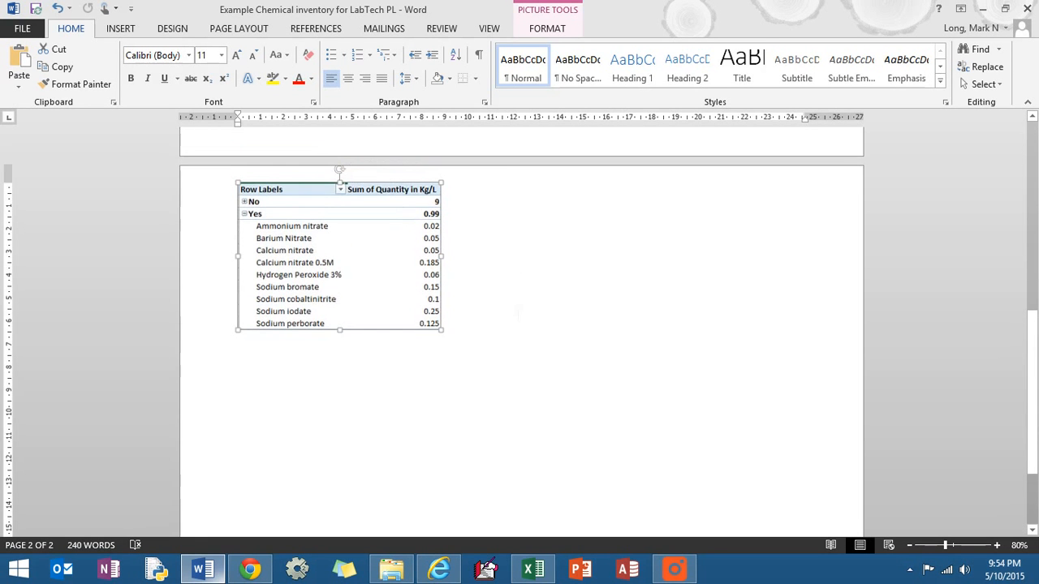
scroll(532, 238, up, 2)
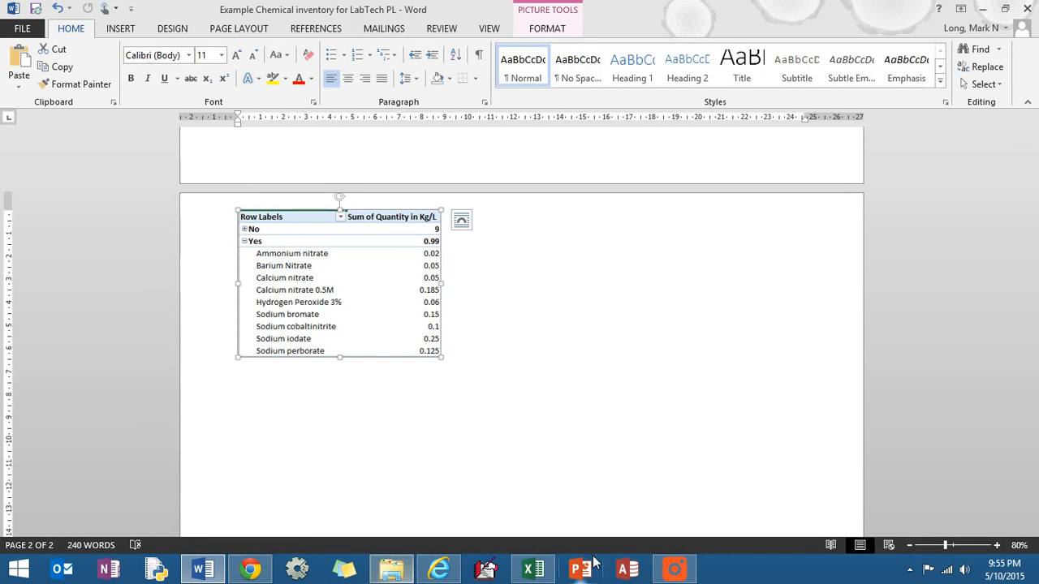
- Switch back to Excel's Pivot Table sheet, then search Windows for the Snipping Tool and open it
click(533, 572)
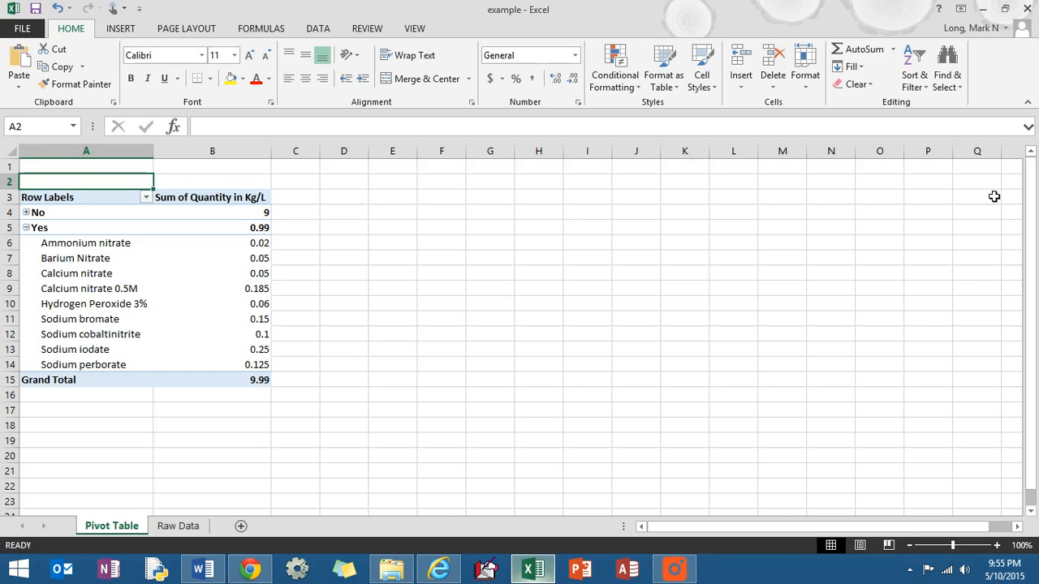
key(super+c)
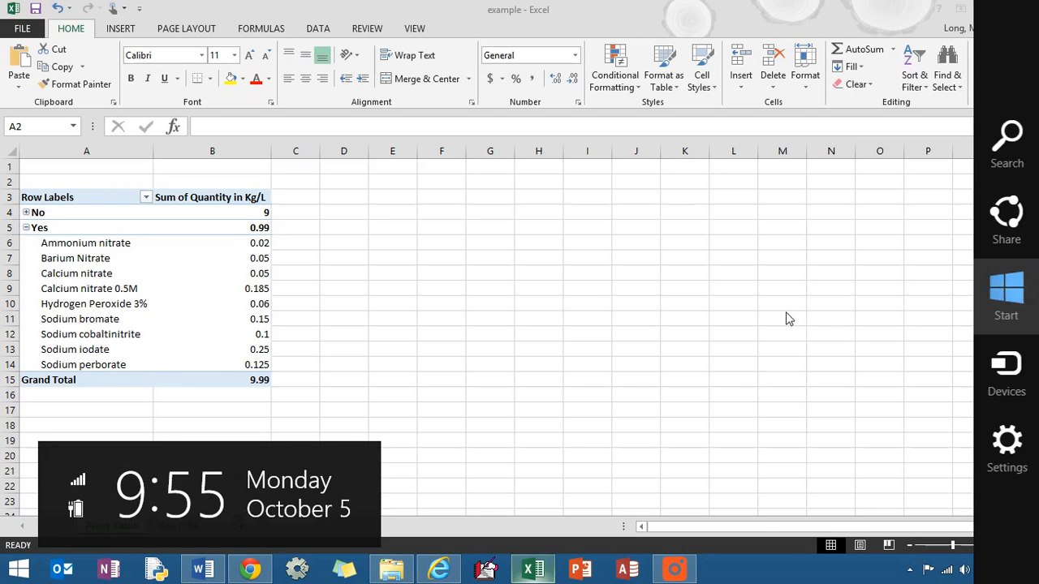
click(1030, 159)
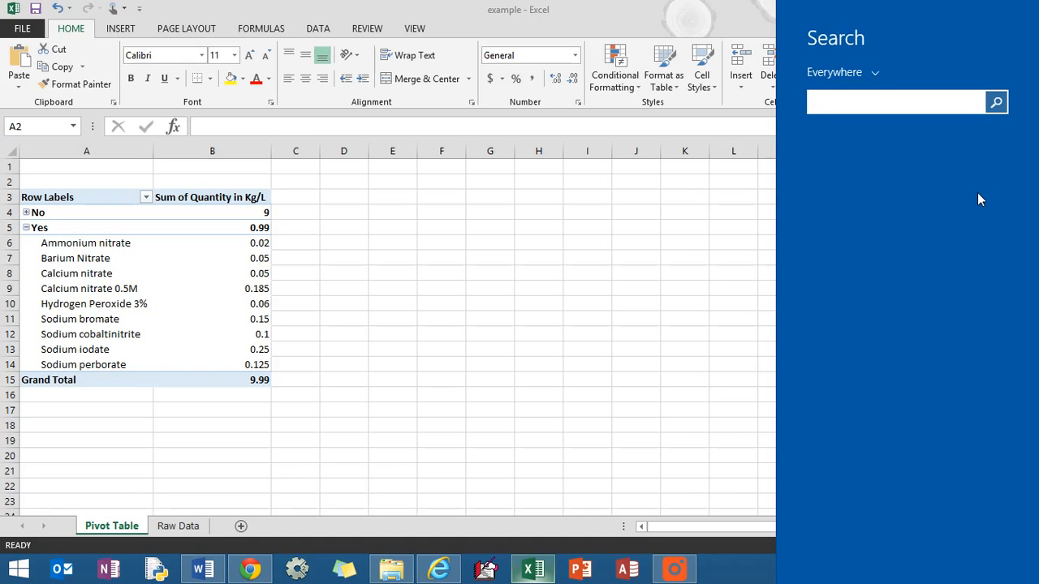
text(snipping Tool)
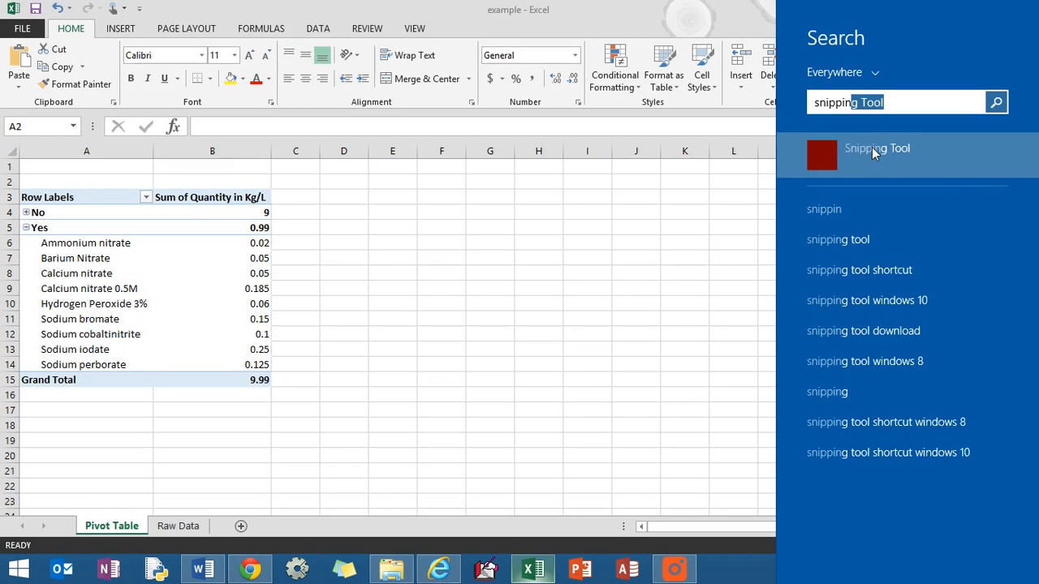
click(890, 158)
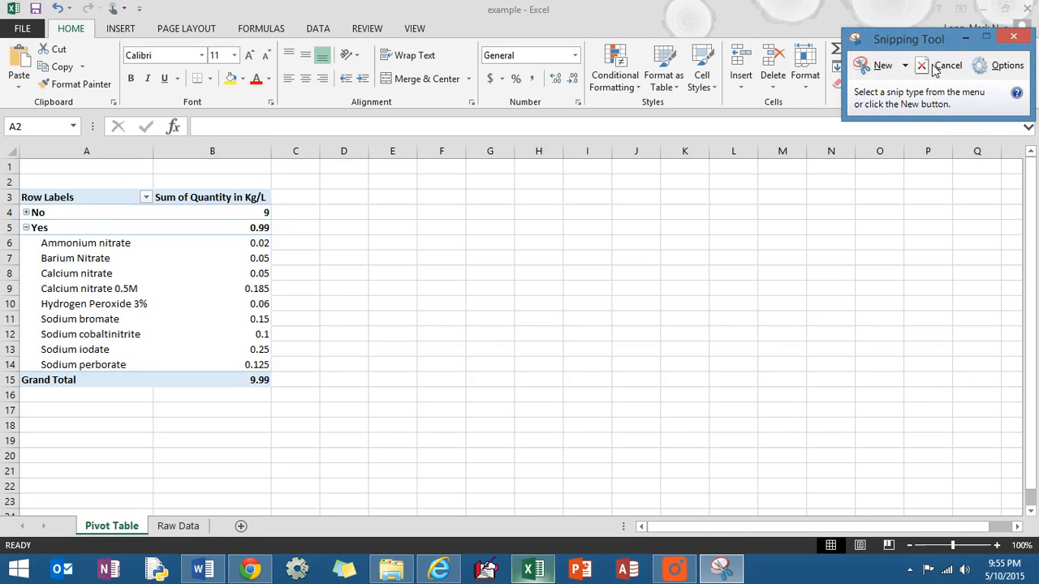
- Capture a new snip of the whole pivot table, including the Grand Total row, and start saving it
click(881, 71)
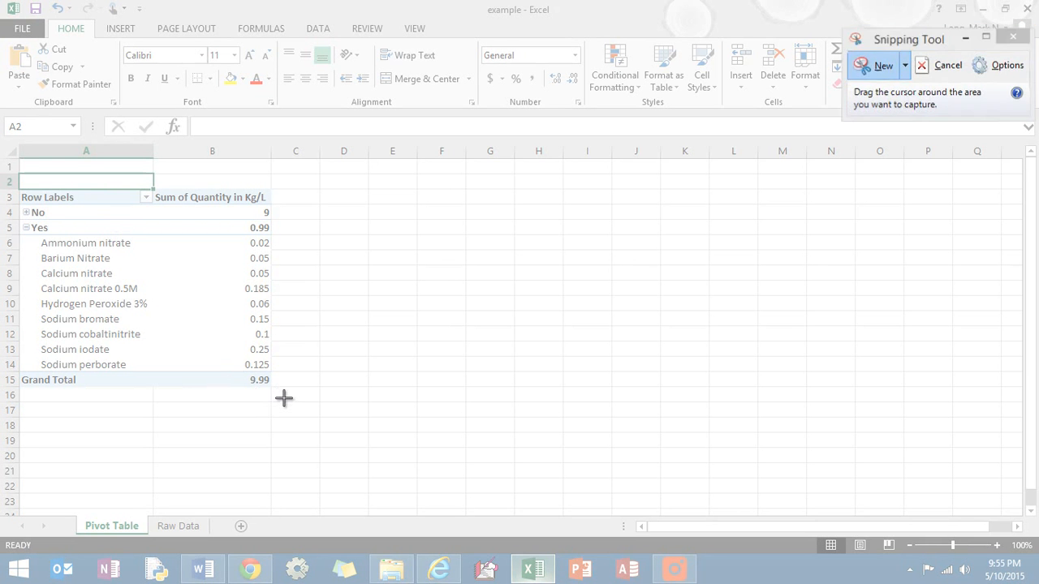
drag(283, 398, 18, 185)
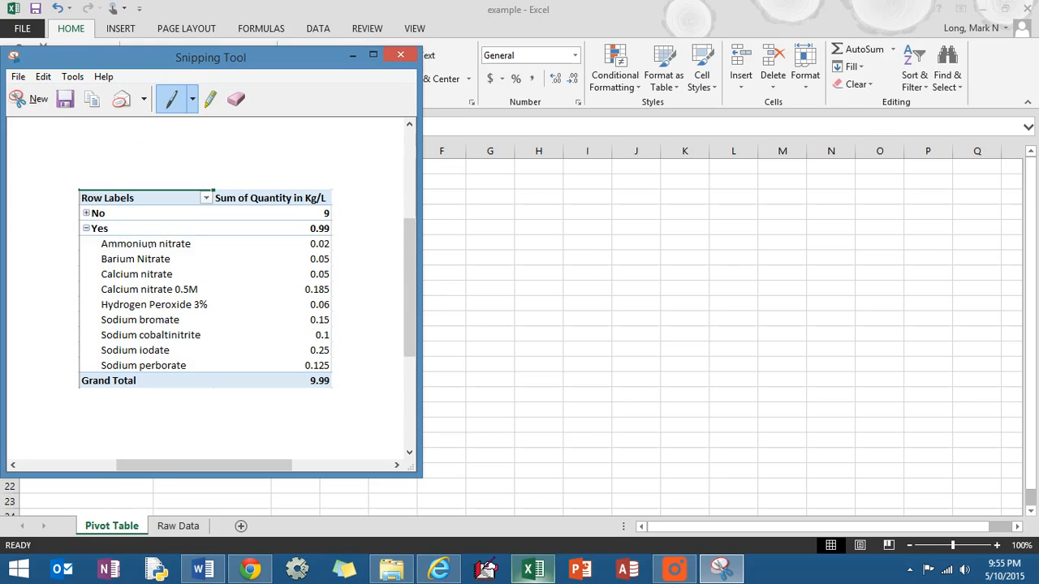
click(65, 101)
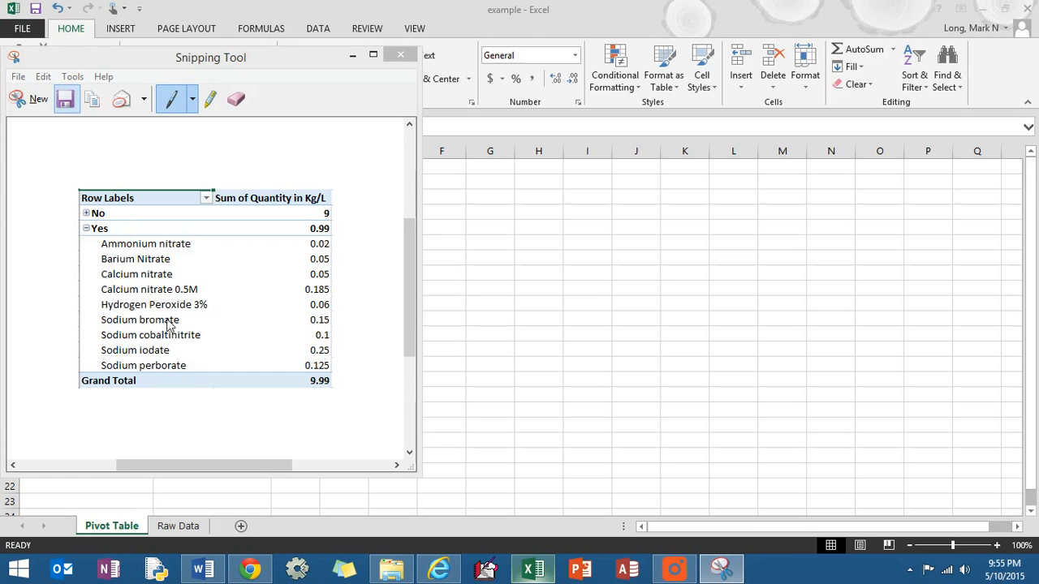
click(675, 570)
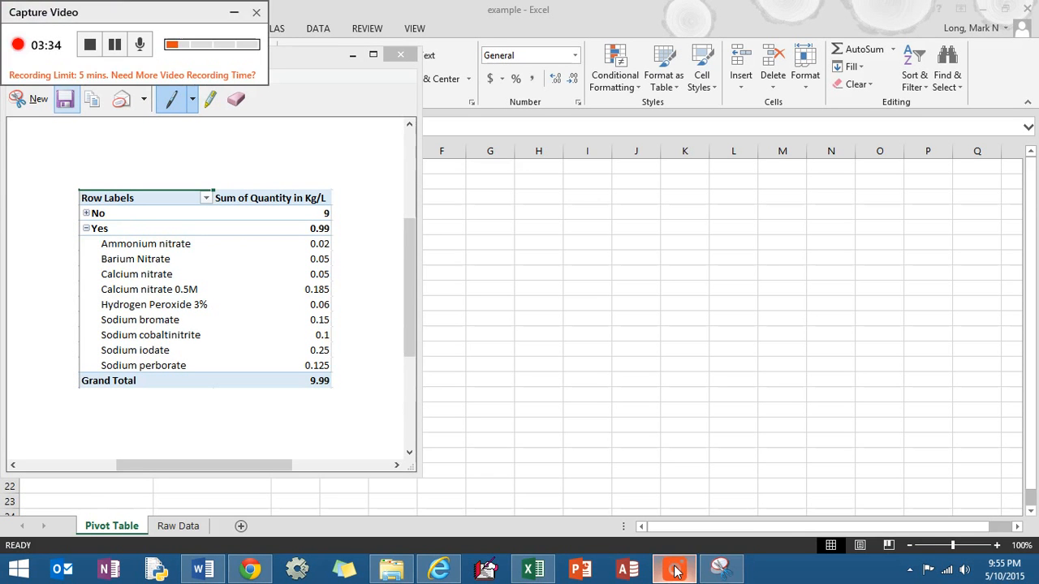
click(234, 13)
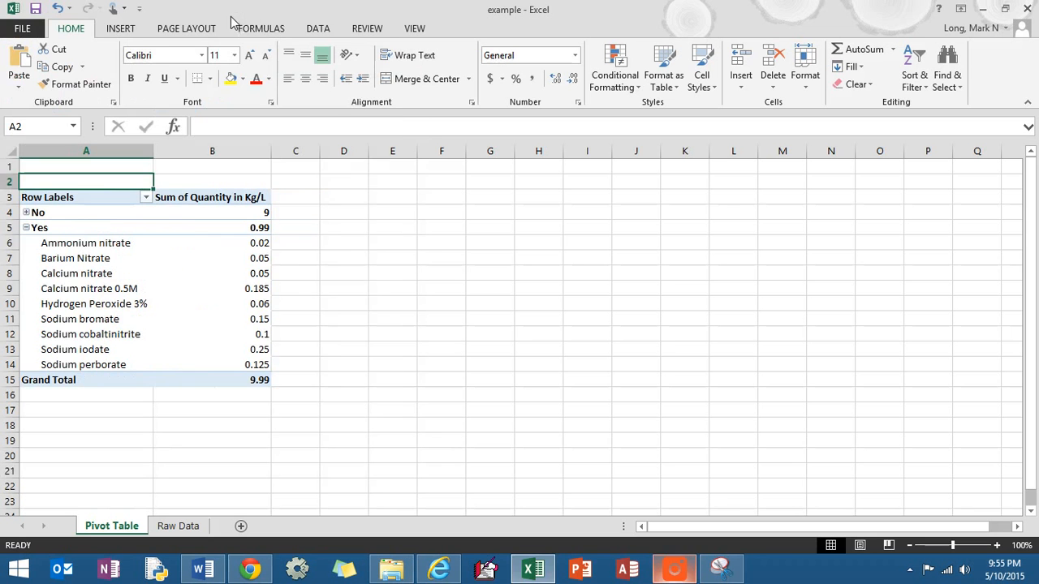
click(721, 568)
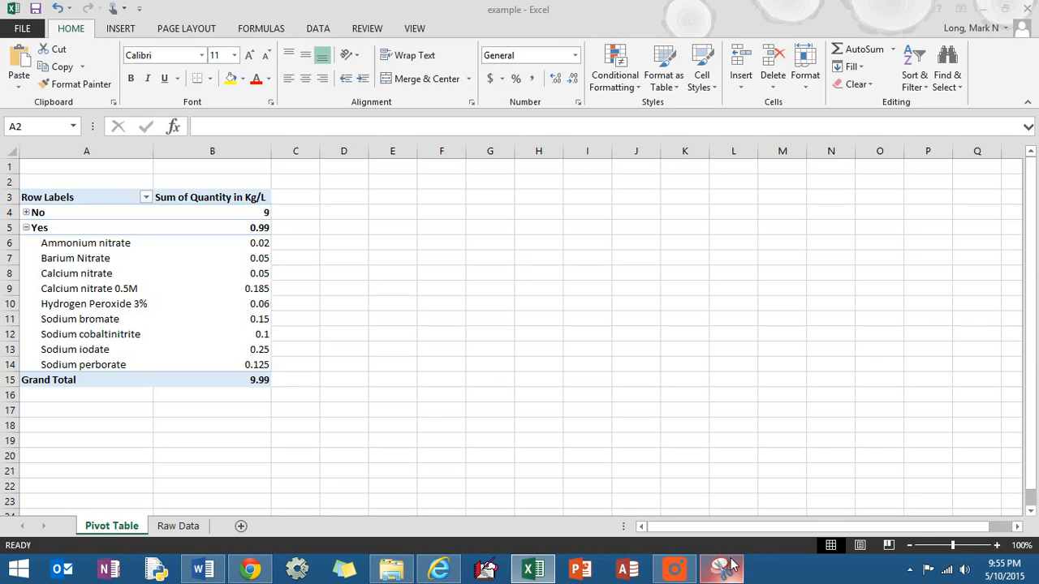
key(alt+Tab)
key(alt+Tab)
key(alt+Tab)
key(alt+Tab)
key(alt+Tab)
key(alt+Tab)
key(alt+Tab)
key(alt+Tab)
key(alt+Tab)
key(alt+Tab)
key(alt+Tab)
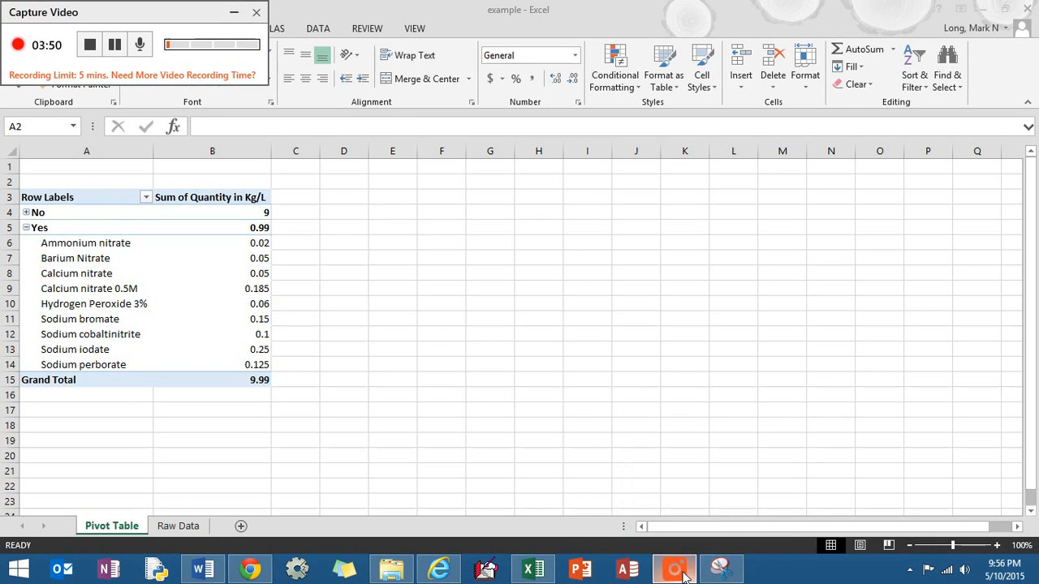
click(115, 45)
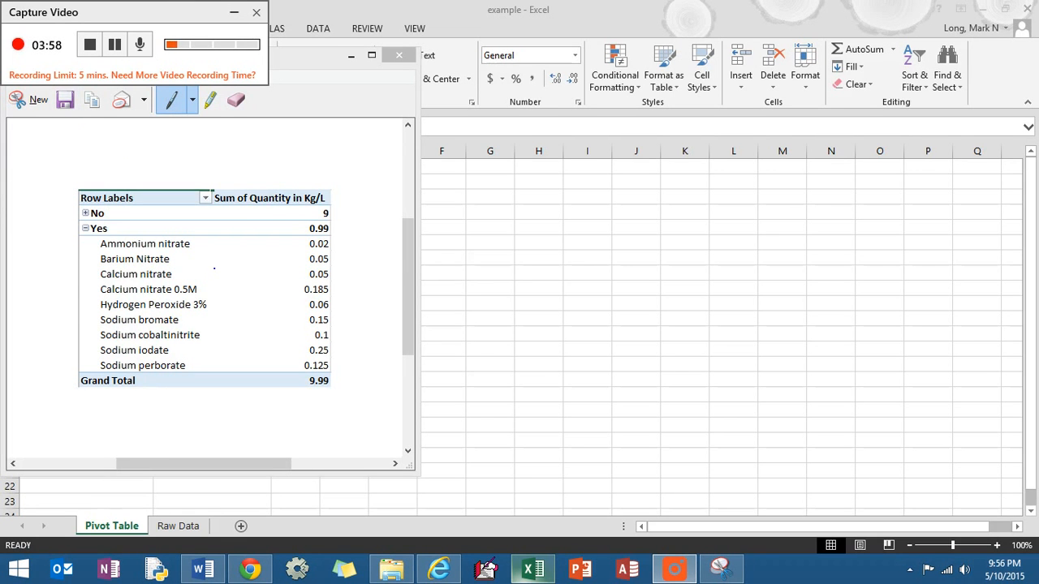
- Copy the pivot table snip and close the Snipping Tool without saving the snip
right_click(214, 269)
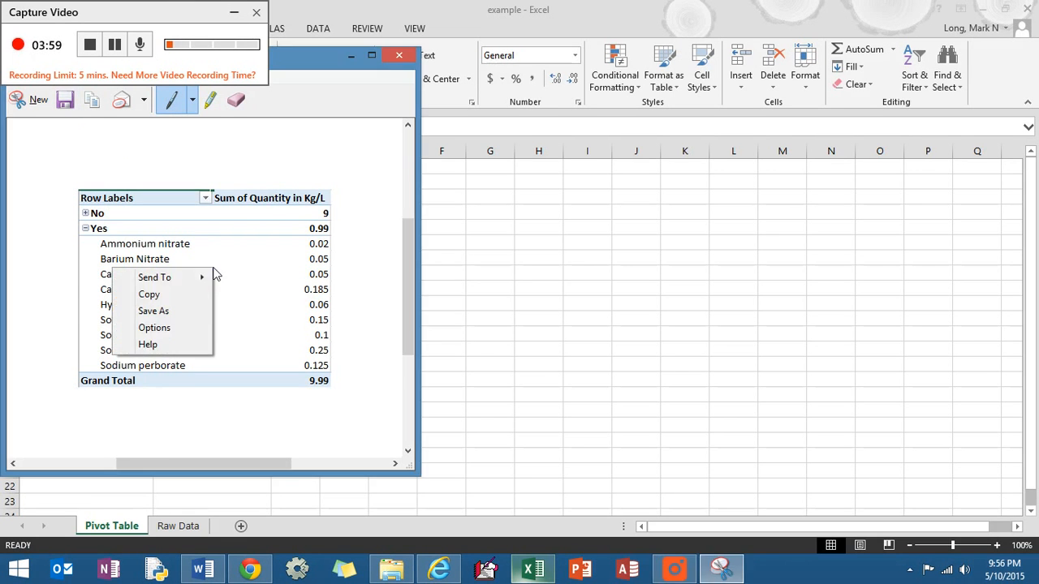
click(183, 297)
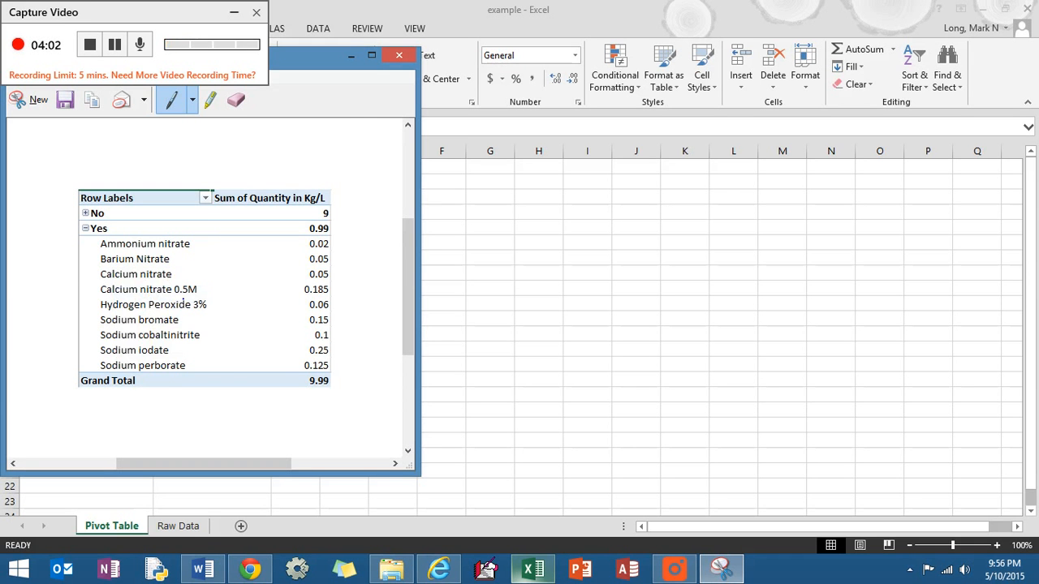
click(398, 57)
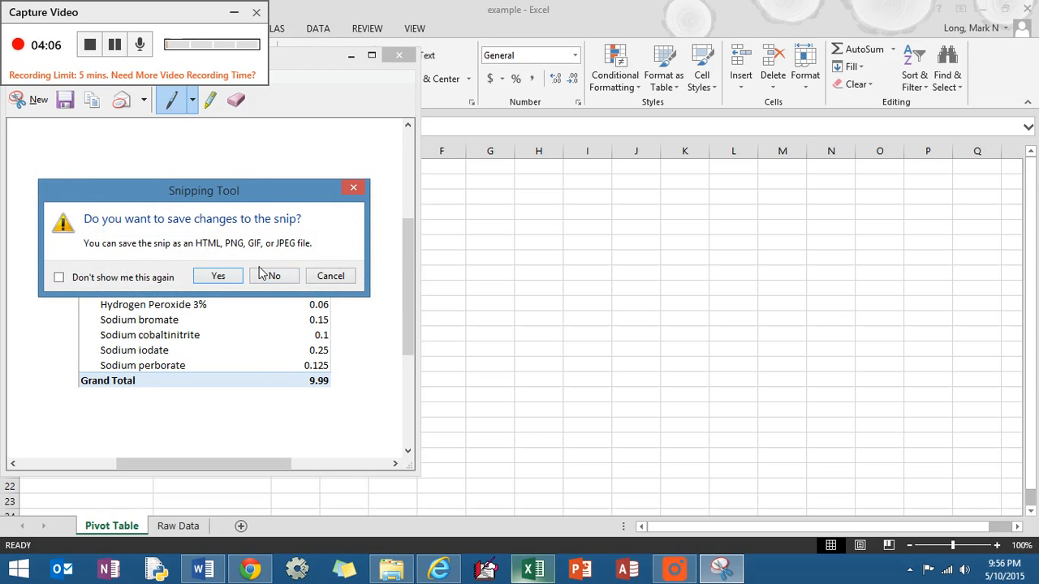
click(274, 277)
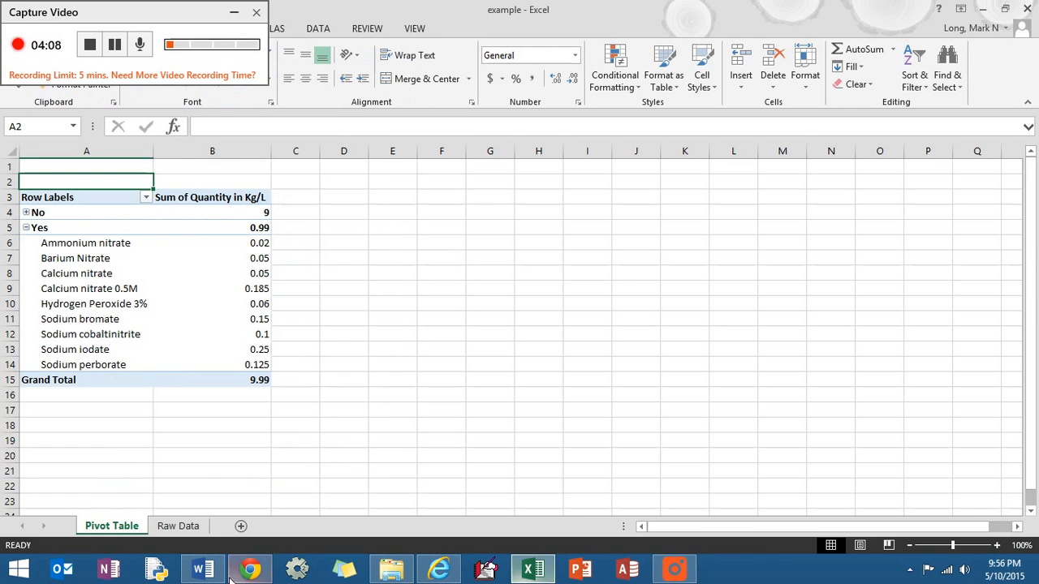
- Switch to the Word document and paste the copied pivot table snip below the first clipping on page 2
click(197, 571)
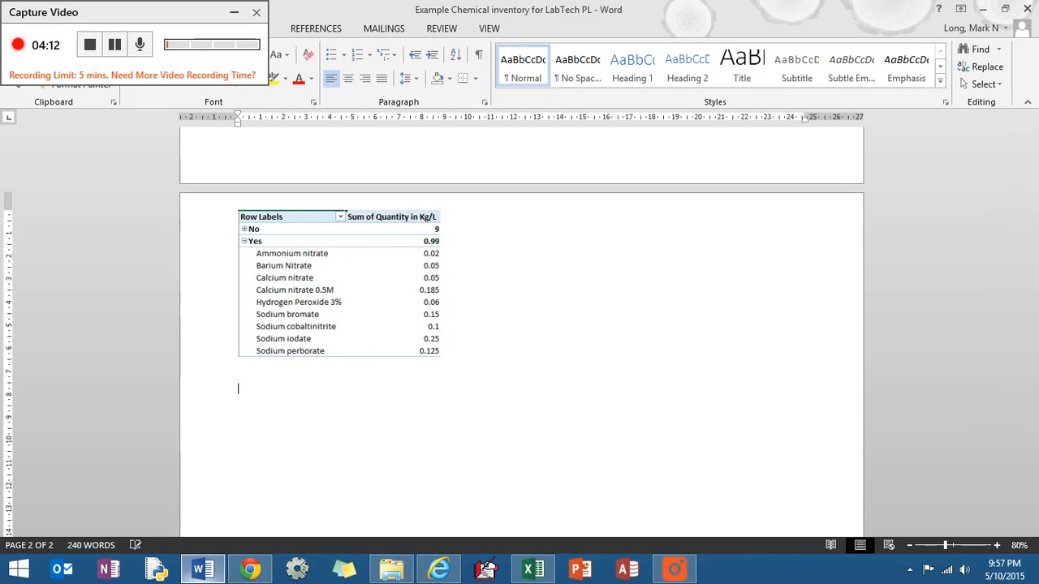
key(ctrl+v)
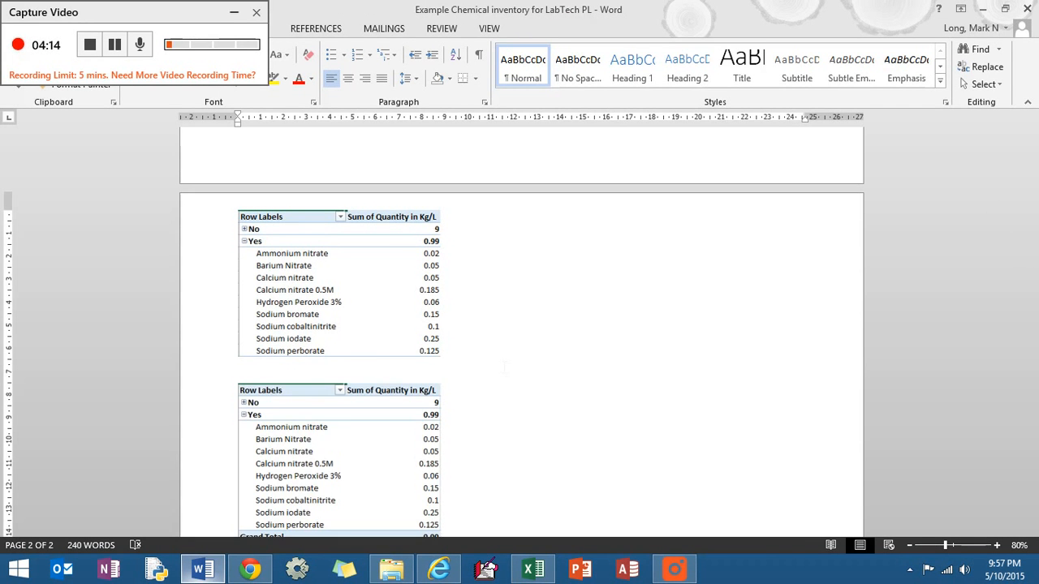
scroll(503, 366, down, 2)
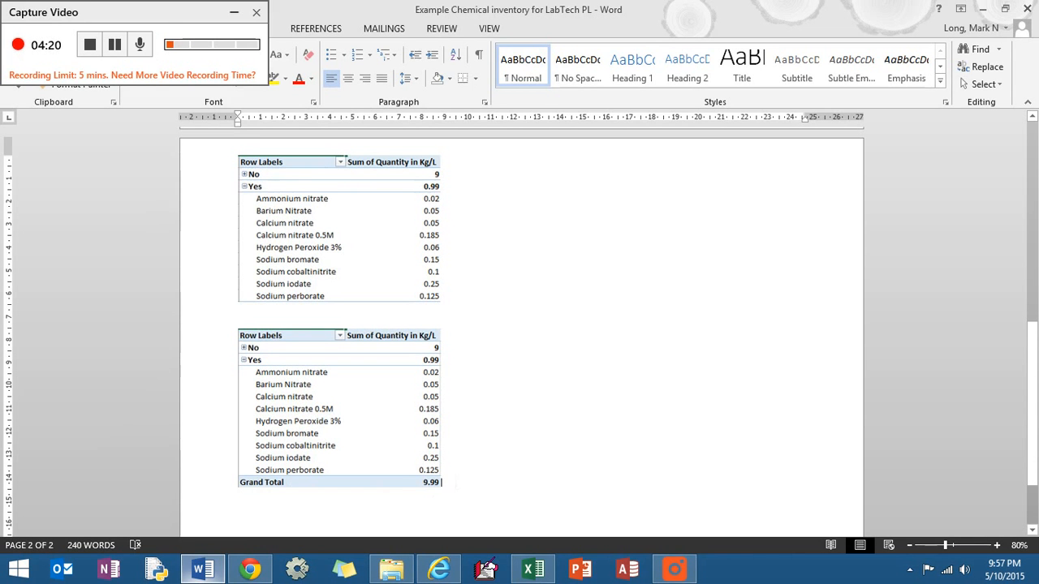
- Review the two pasted pivot table images on page 2 against the Class 5 Oxidising chemical table on page 1
scroll(514, 370, up, 1)
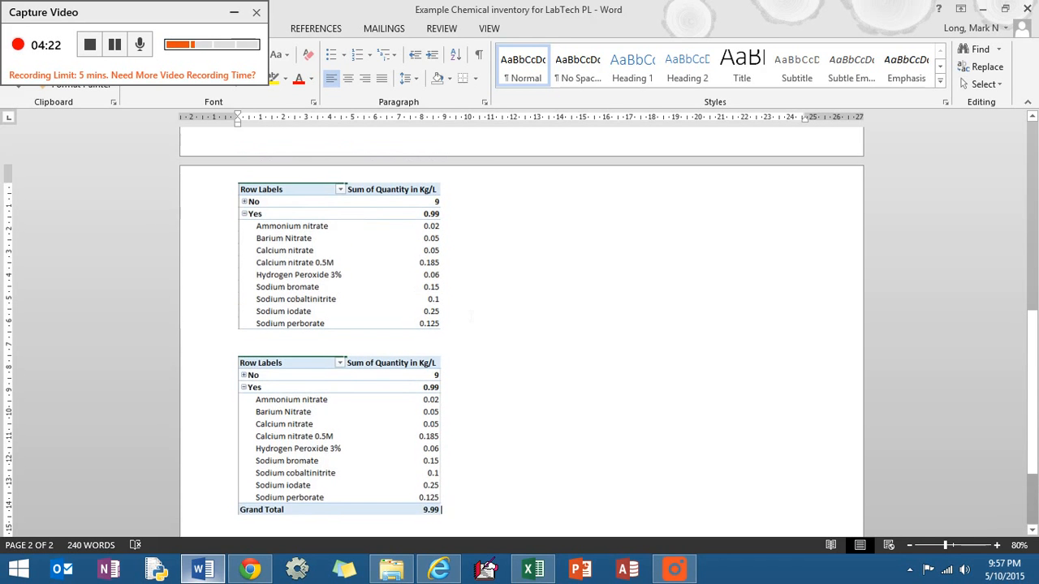
scroll(518, 390, up, 1)
scroll(515, 414, down, 1)
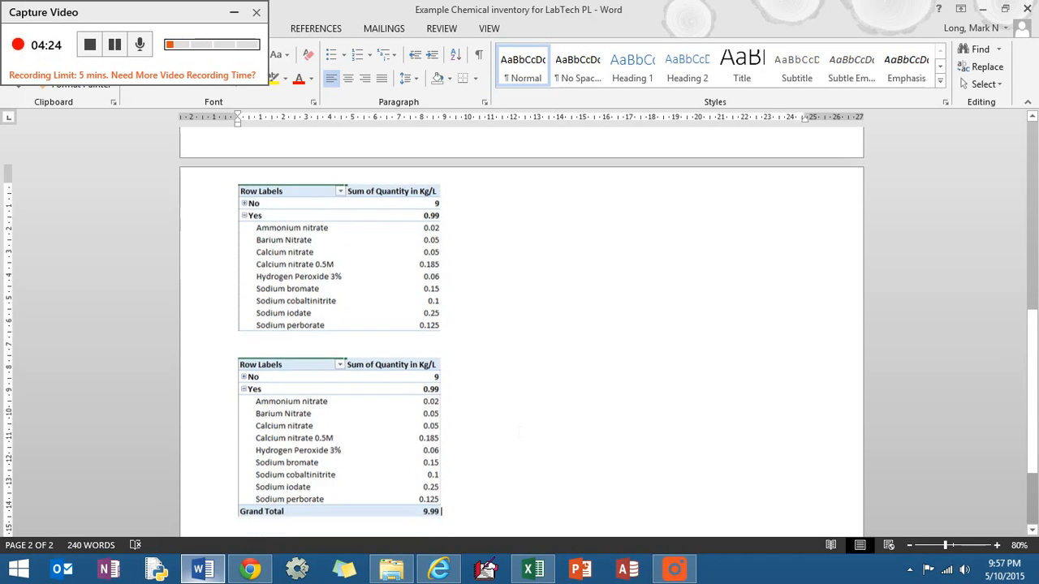
scroll(515, 435, up, 1)
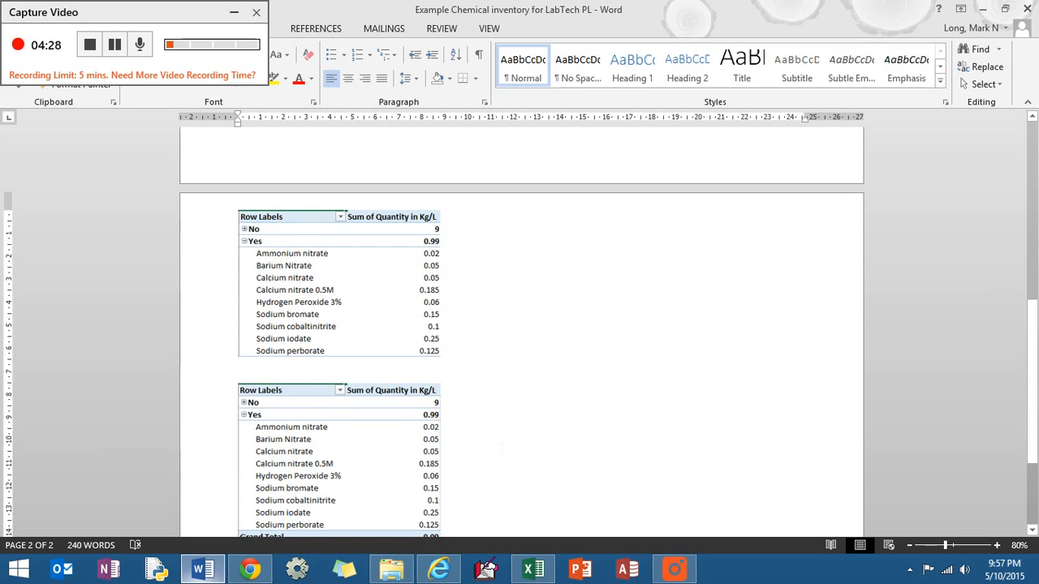
scroll(505, 430, up, 10)
scroll(493, 451, up, 3)
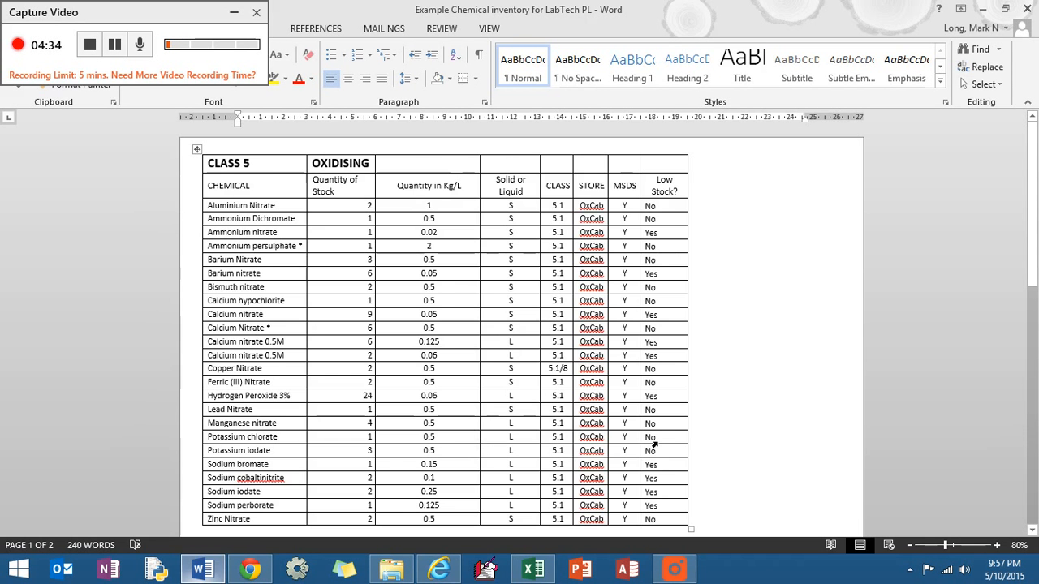
scroll(524, 404, down, 10)
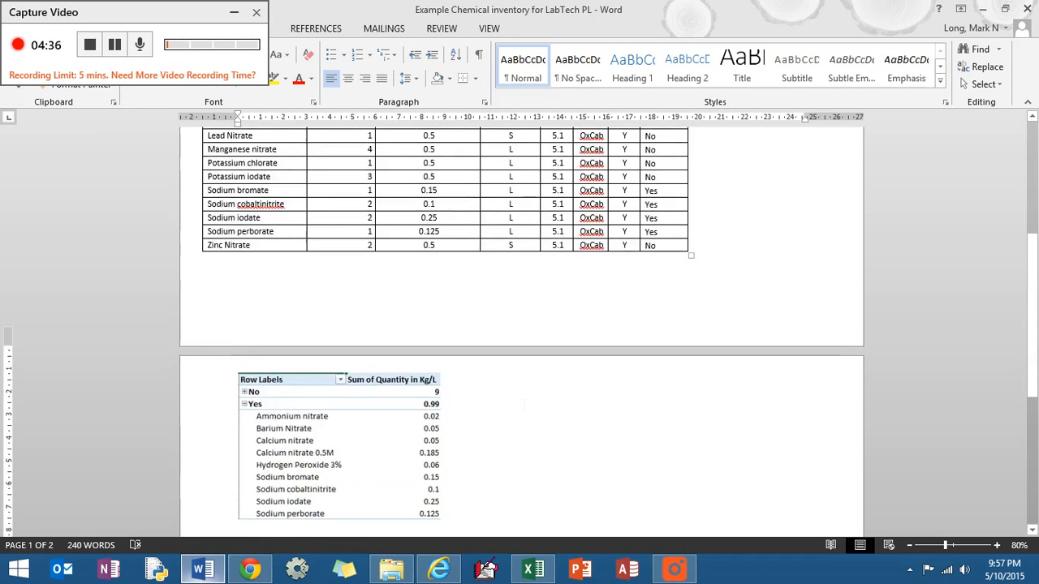